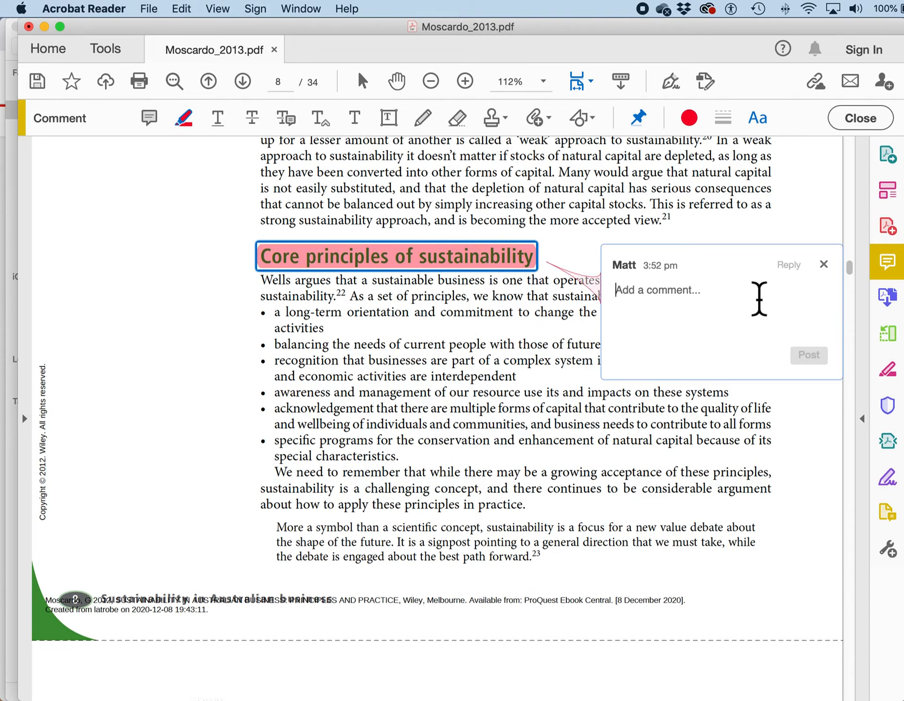
# Post the comment "Re. Sustainable Development goal?" on the highlighted "Core principles of sustainability" heading and check it in the comments list
pyautogui.click(903, 261)
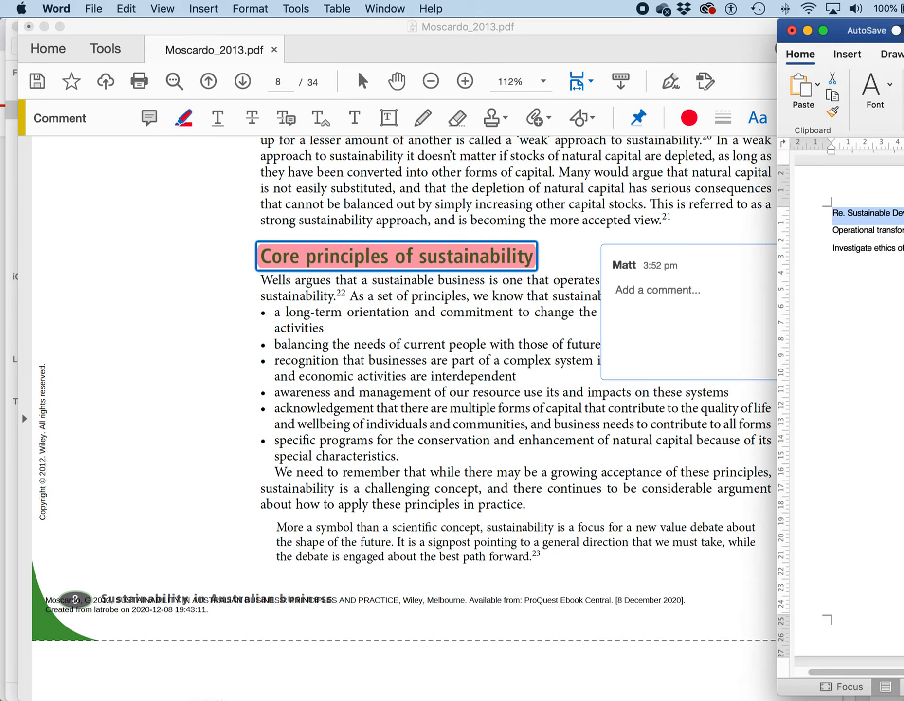
pyautogui.click(720, 338)
pyautogui.write('Re. Sustainable Development goal?')
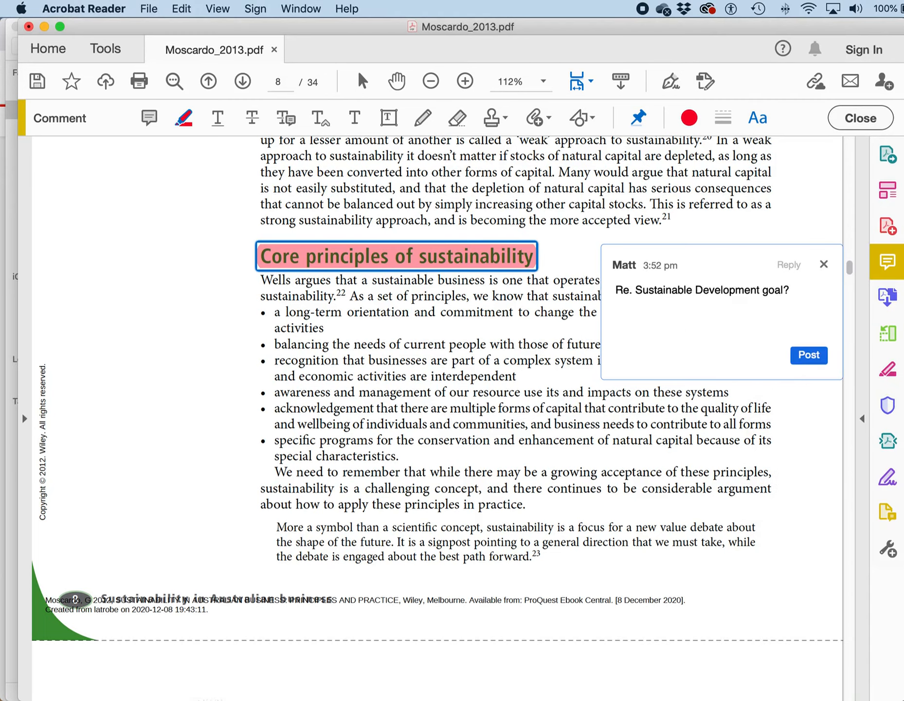
pyautogui.moveTo(636, 291); pyautogui.dragTo(616, 291)
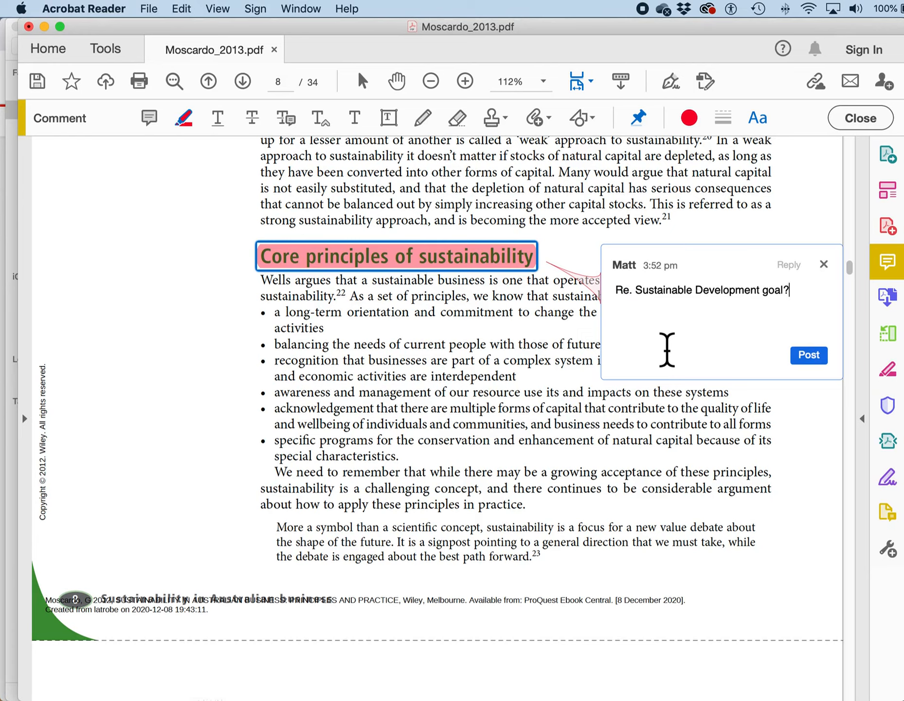
pyautogui.click(809, 359)
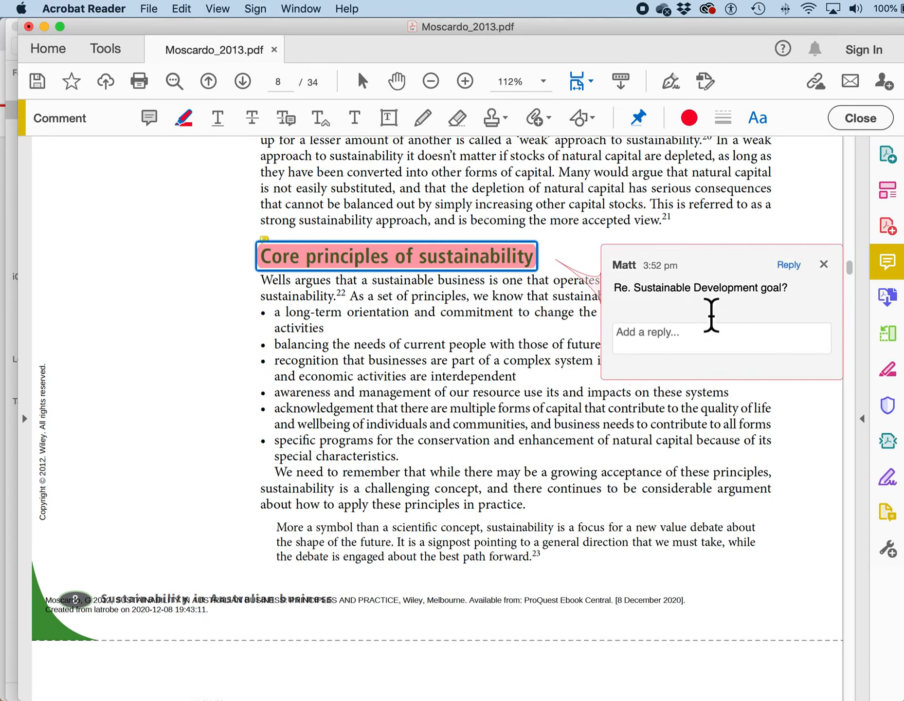
pyautogui.click(823, 264)
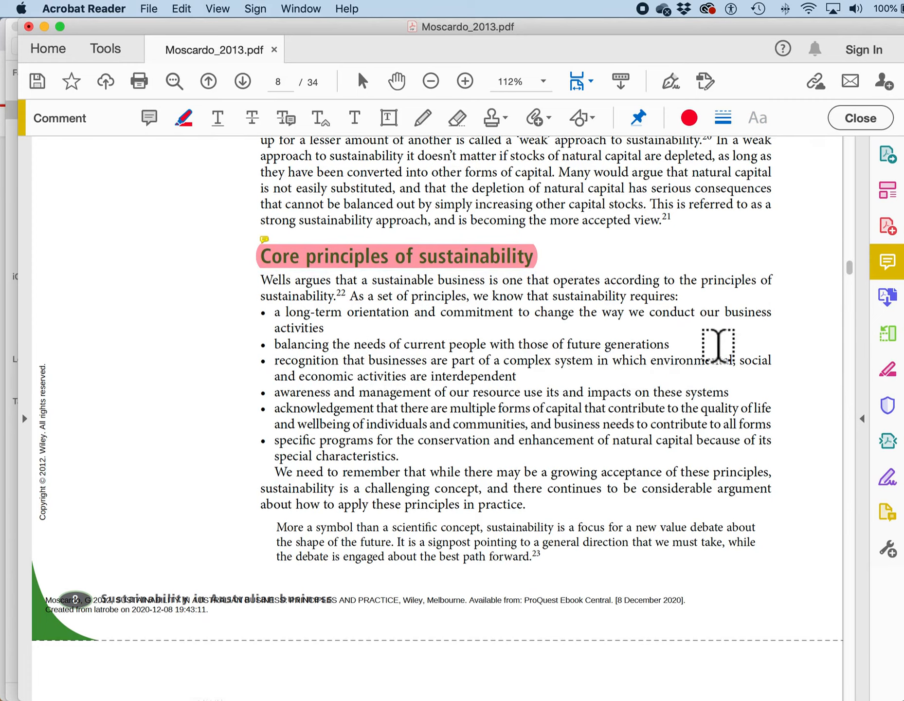
pyautogui.click(861, 419)
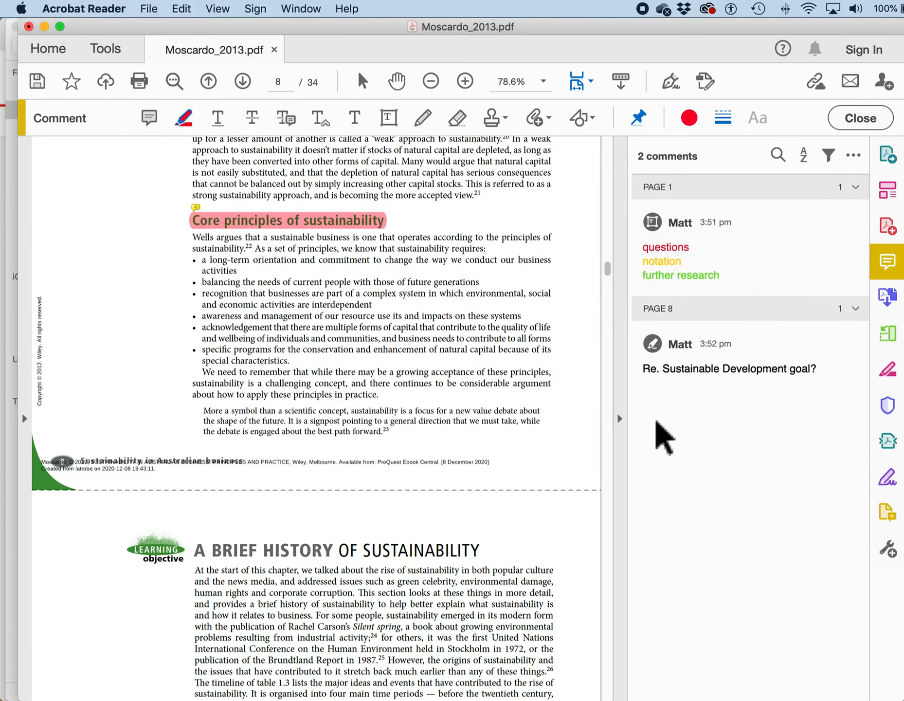
pyautogui.click(620, 421)
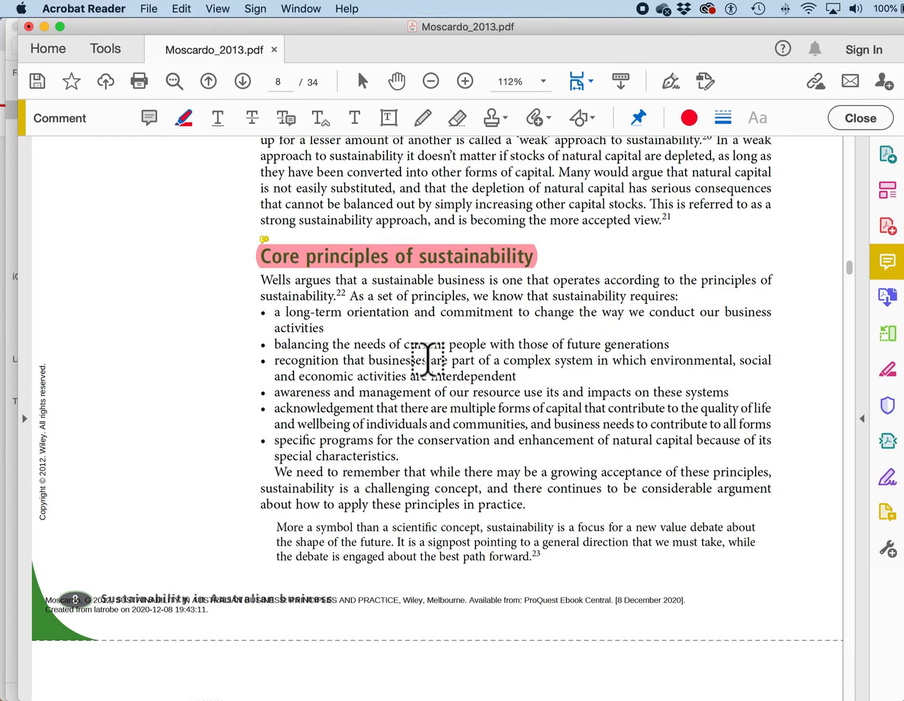
# Set the highlighter colour to golden yellow and underline the word "change" in the first bullet point
pyautogui.click(188, 121)
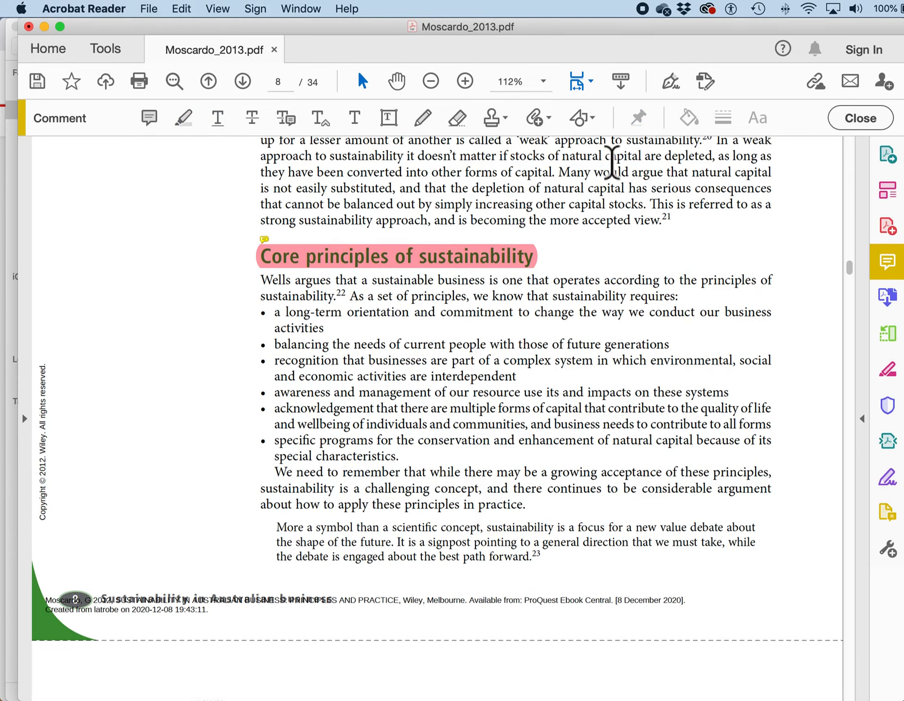
pyautogui.click(185, 119)
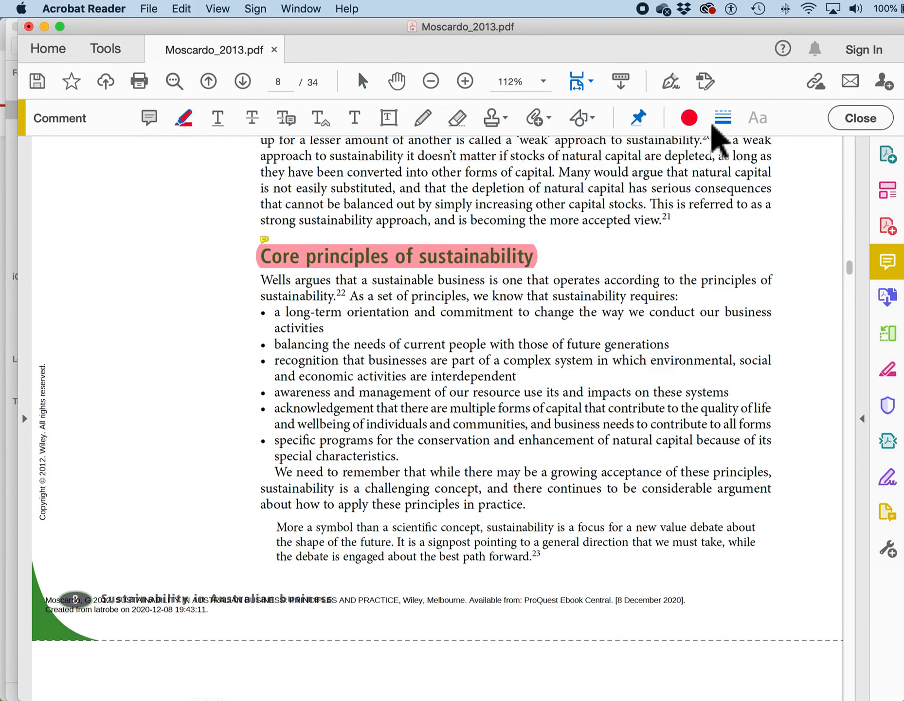
pyautogui.click(689, 118)
pyautogui.click(619, 193)
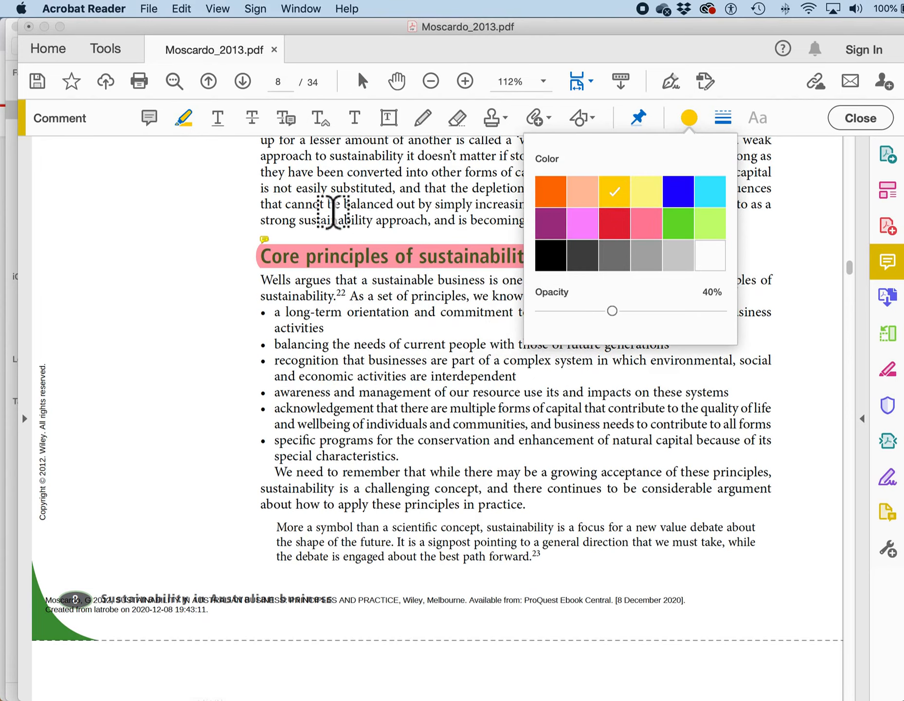
pyautogui.click(218, 121)
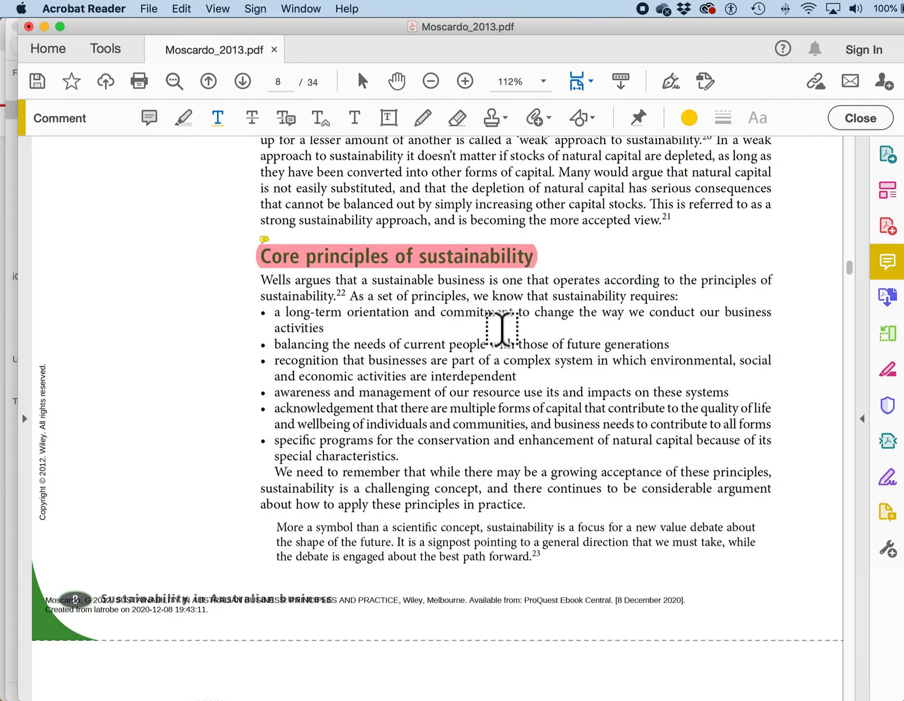
pyautogui.moveTo(535, 321); pyautogui.dragTo(589, 323)
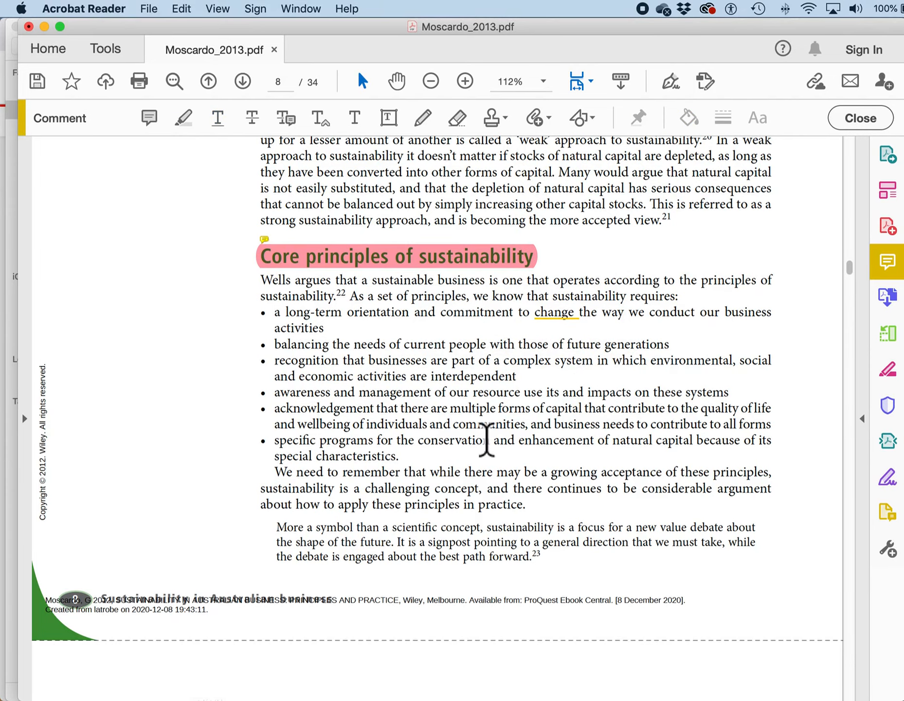
# Copy the second note from the Word document into a comment on the underlined "change": "Operational transformation needs time and tenacity." Reopen it to check
pyautogui.click(559, 324)
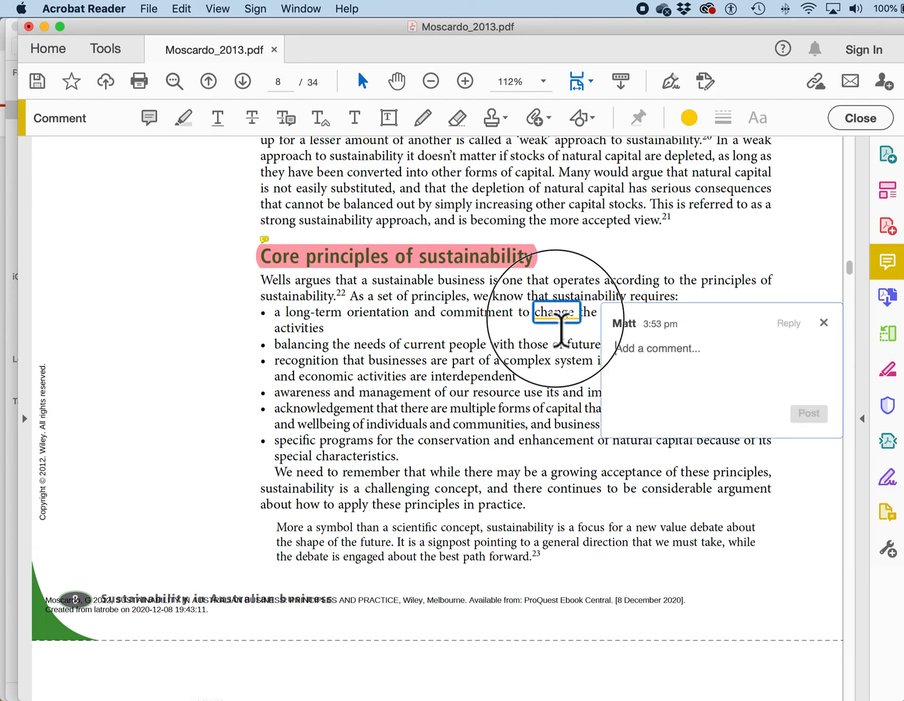
pyautogui.click(903, 278)
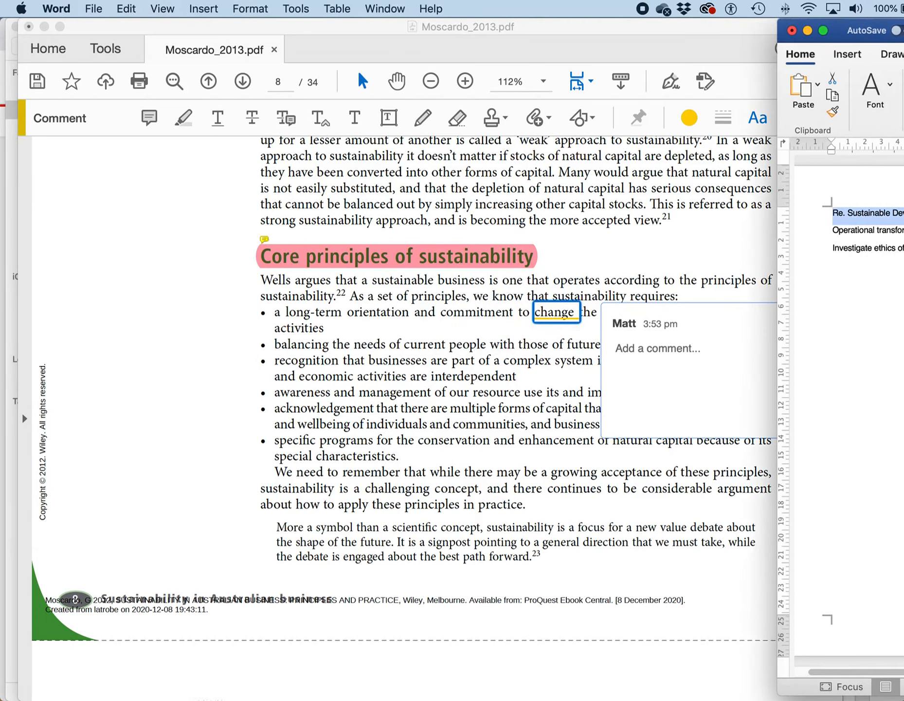
pyautogui.click(902, 273)
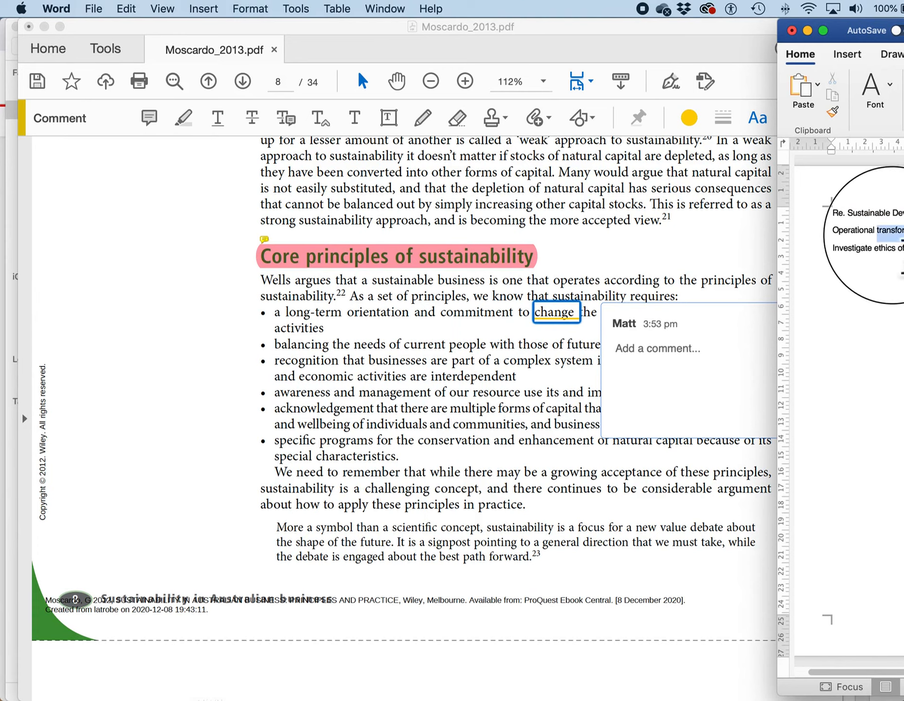
pyautogui.click(810, 230)
pyautogui.press('super+c')
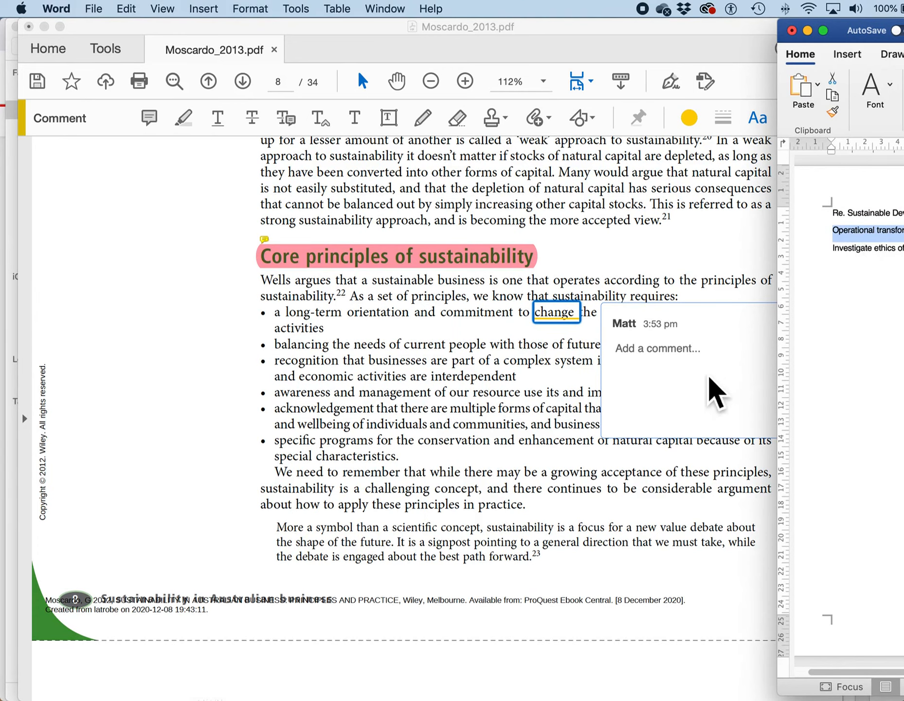
pyautogui.click(684, 360)
pyautogui.press('super+v')
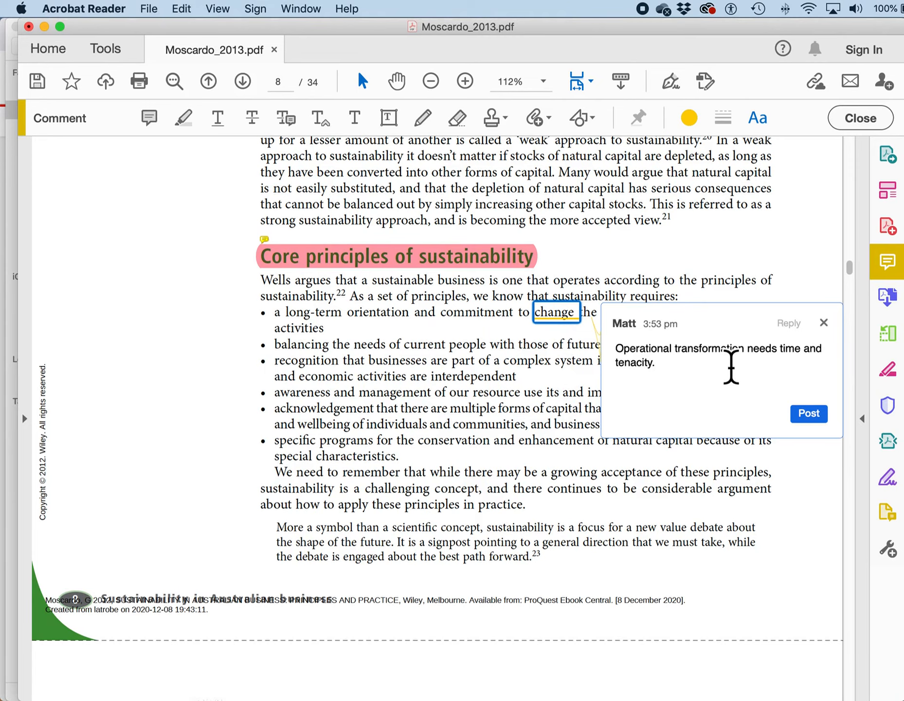
pyautogui.click(823, 323)
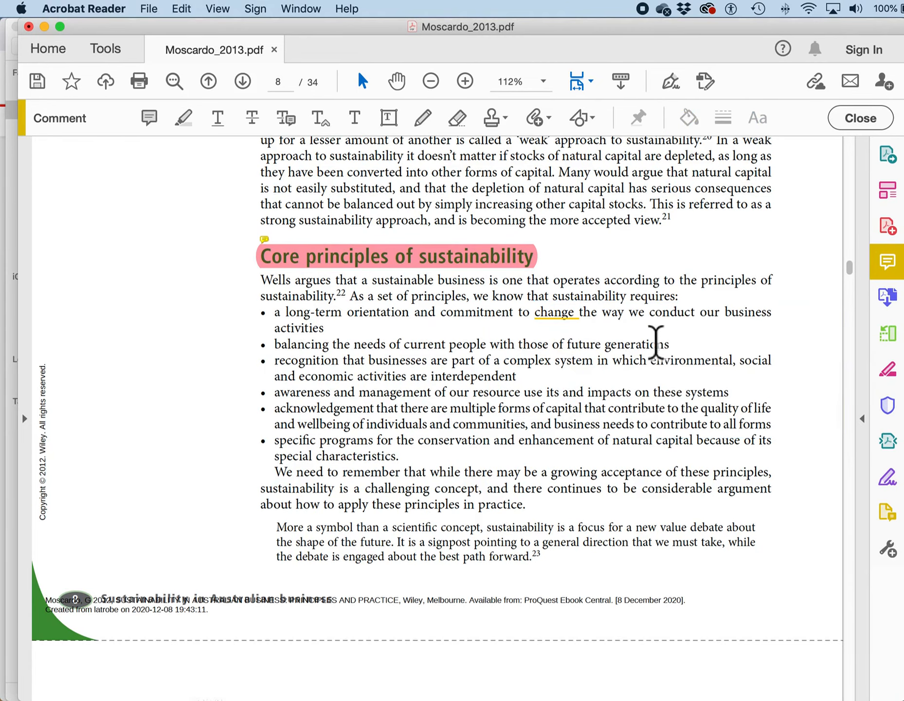
pyautogui.click(555, 316)
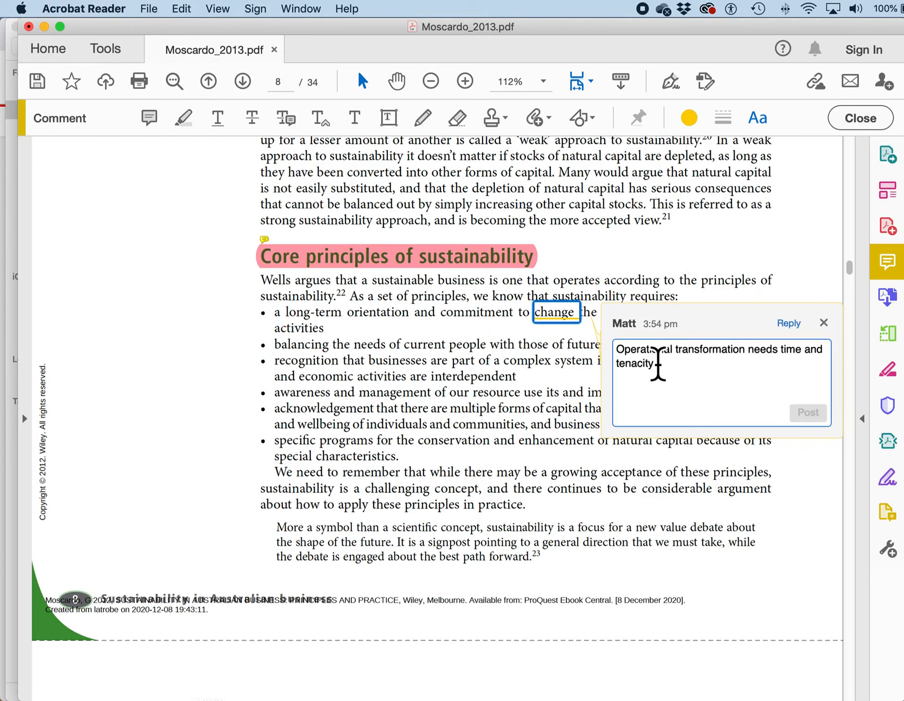
pyautogui.click(426, 393)
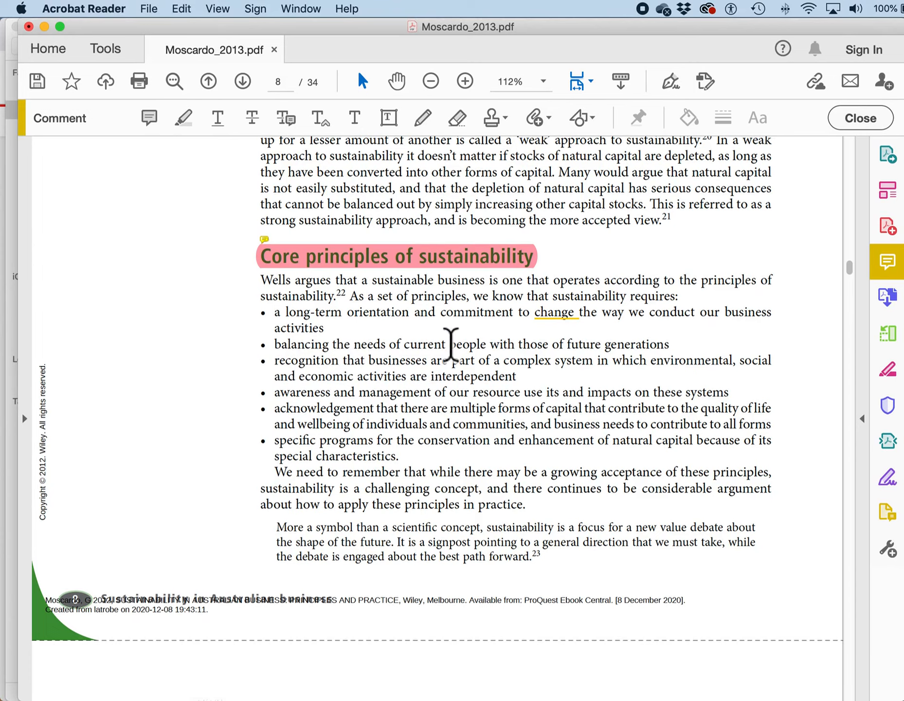
# Circle the words "current" and "future" in the second bullet point with the green Pencil tool
pyautogui.click(425, 122)
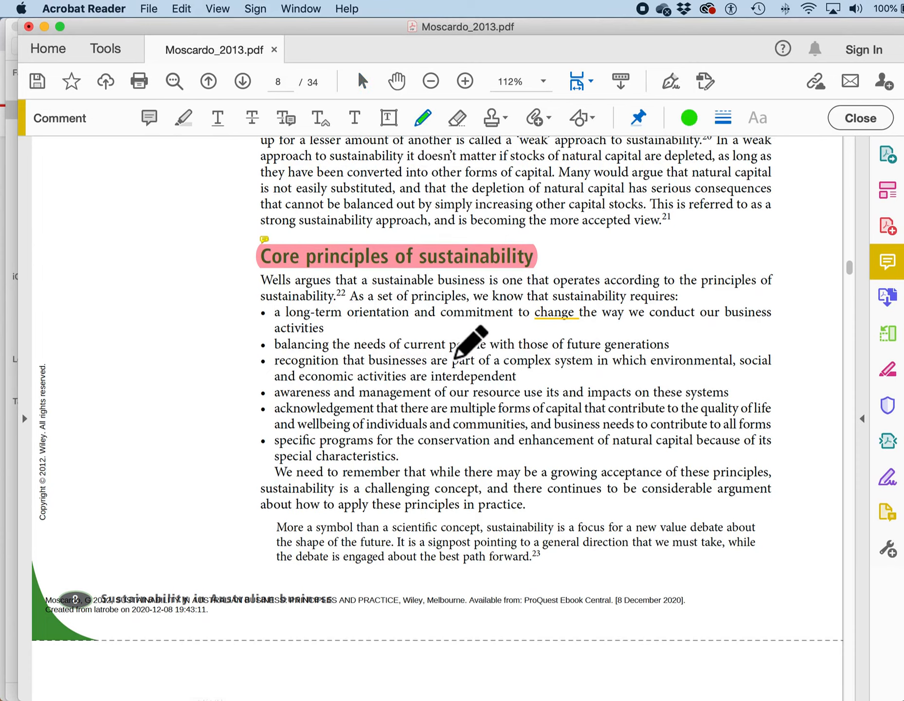
pyautogui.moveTo(451, 334)
pyautogui.mouseDown()
pyautogui.moveTo(404, 333)
pyautogui.moveTo(396, 346)
pyautogui.moveTo(424, 358)
pyautogui.moveTo(450, 331)
pyautogui.mouseUp()
pyautogui.moveTo(595, 356)
pyautogui.mouseDown()
pyautogui.moveTo(564, 350)
pyautogui.moveTo(579, 361)
pyautogui.moveTo(603, 341)
pyautogui.moveTo(599, 332)
pyautogui.mouseUp()
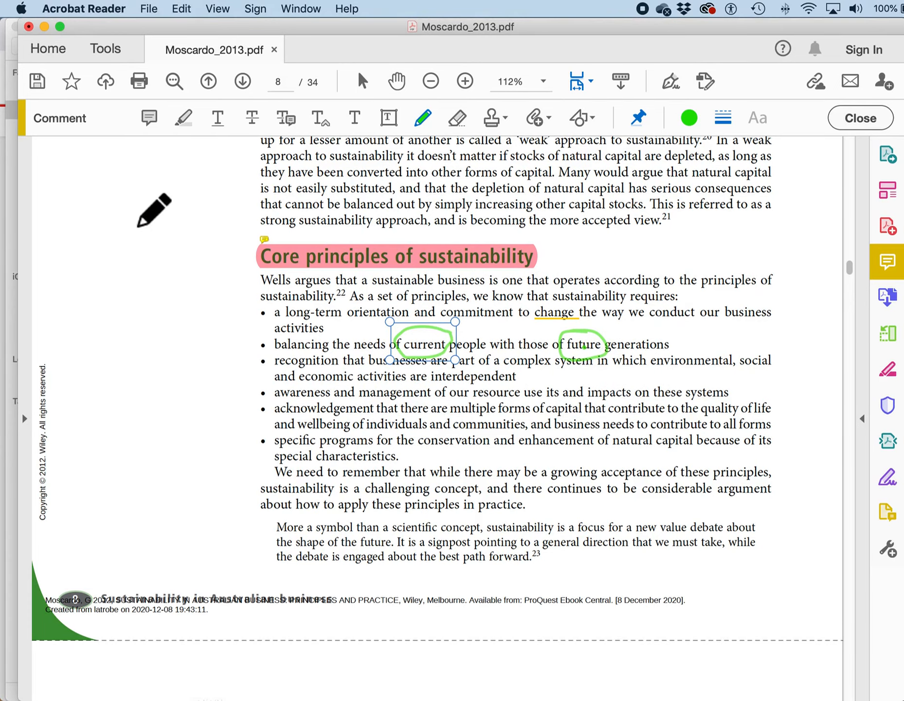
# Copy the third note from the Word document into the pencil circles' comment: "Investigate ethics of present/ future gens."
pyautogui.click(452, 360)
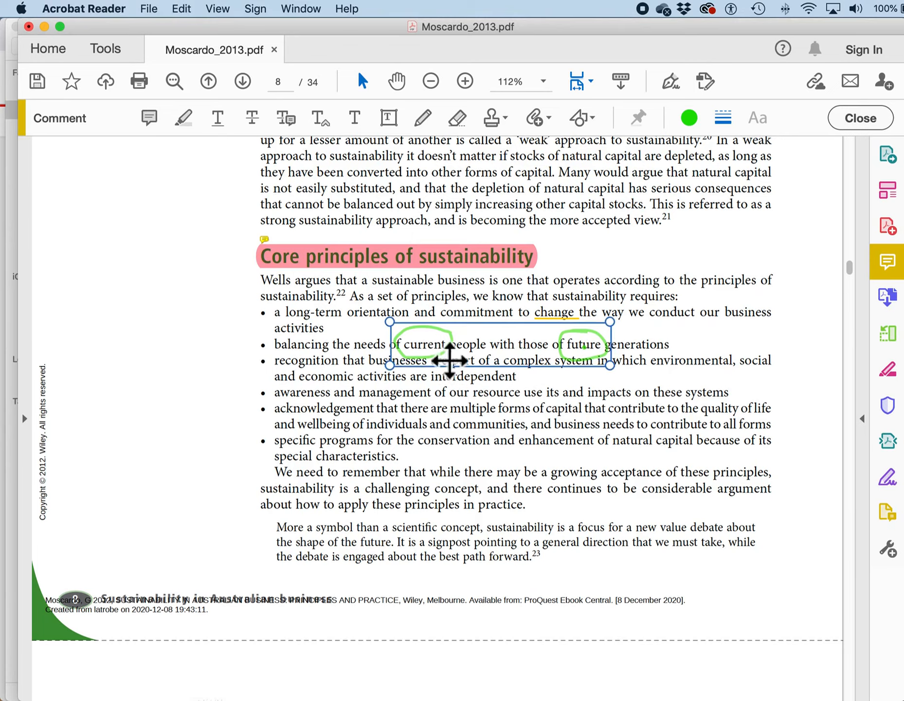
pyautogui.click(862, 419)
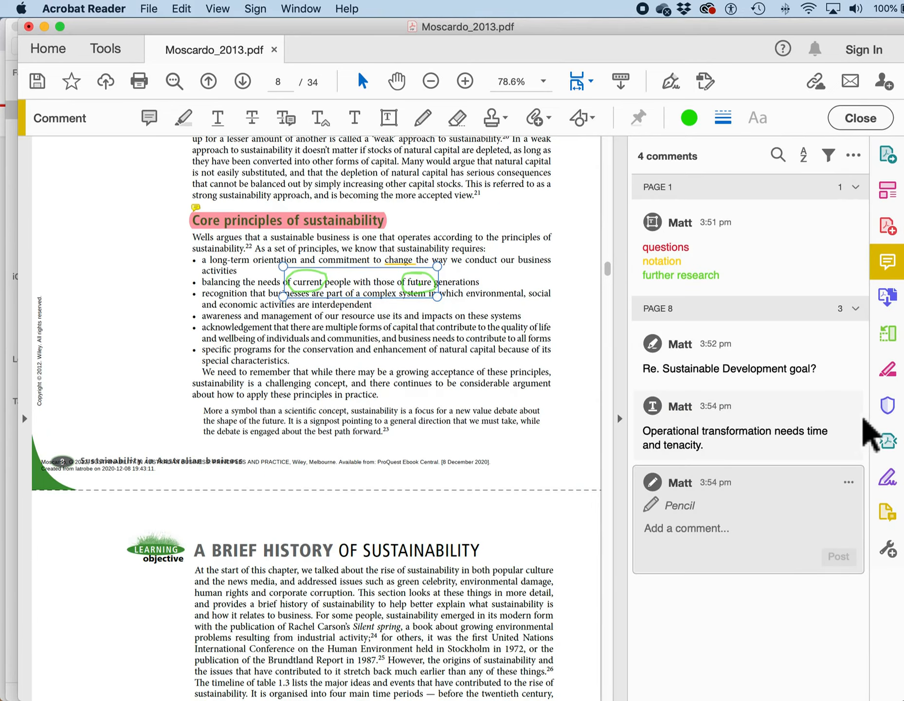
pyautogui.click(704, 535)
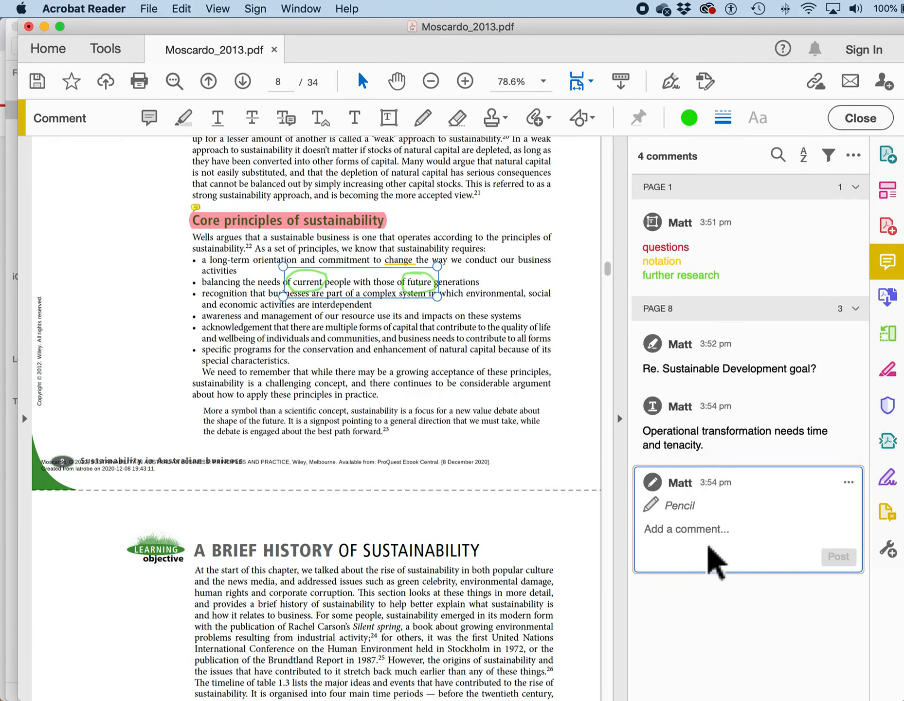
pyautogui.press('super+Tab')
pyautogui.moveTo(903, 252); pyautogui.dragTo(839, 252)
pyautogui.press('super+c')
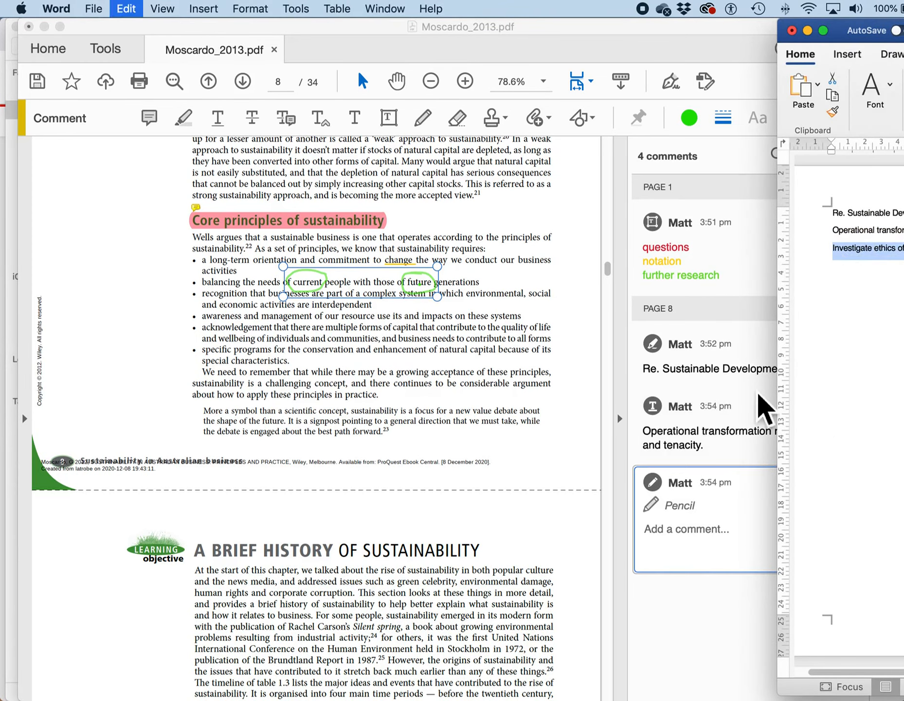
pyautogui.click(689, 537)
pyautogui.press('super+v')
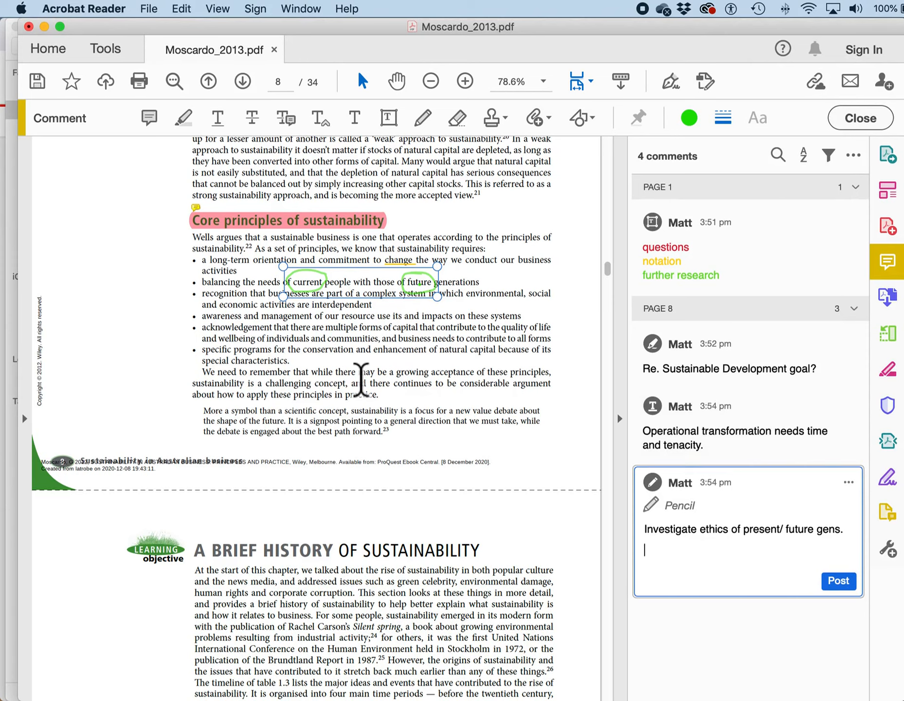
pyautogui.click(361, 374)
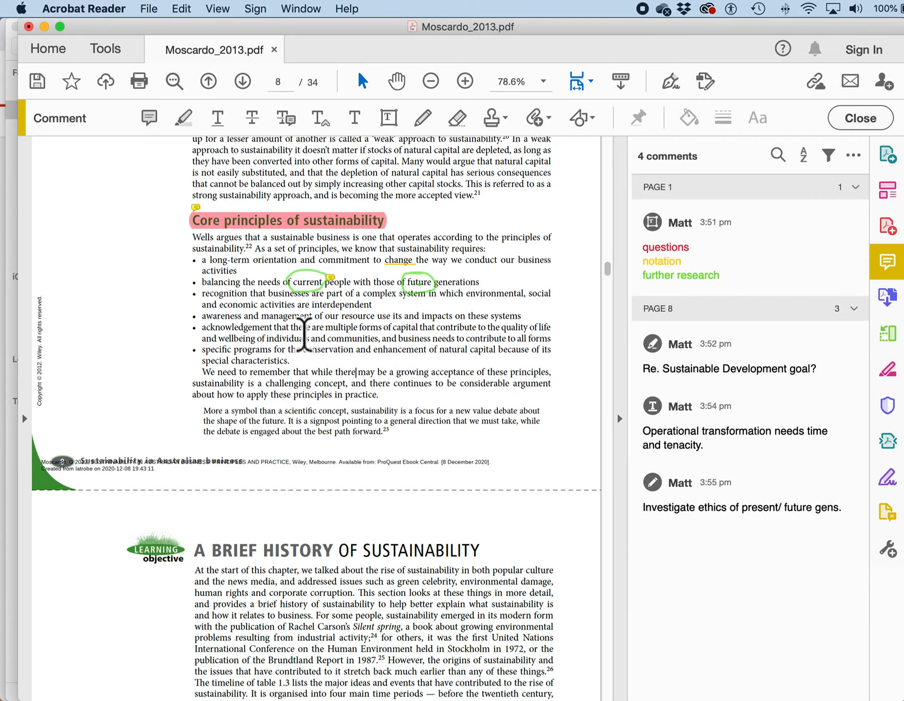
pyautogui.click(239, 317)
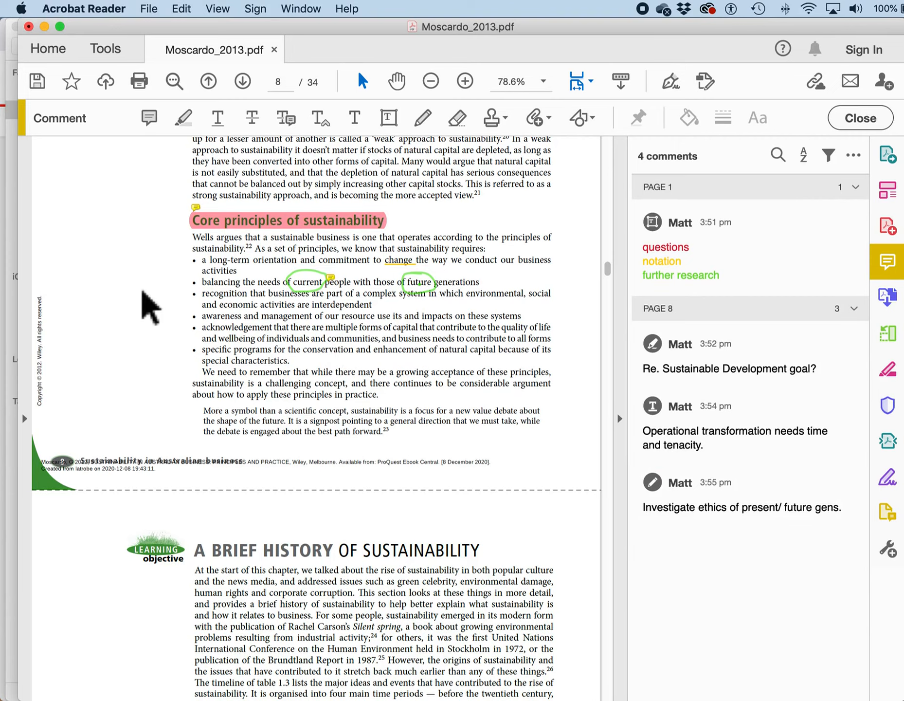
# Add an empty yellow sticky note and move it to the end of the paragraph above the "Core principles of sustainability" heading
pyautogui.click(149, 118)
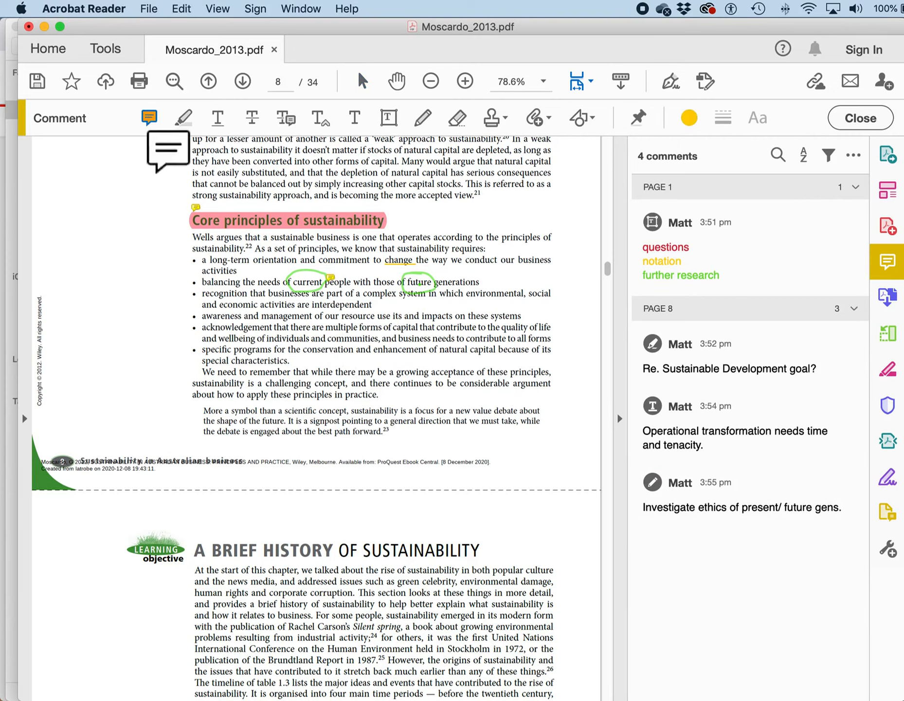
pyautogui.click(149, 233)
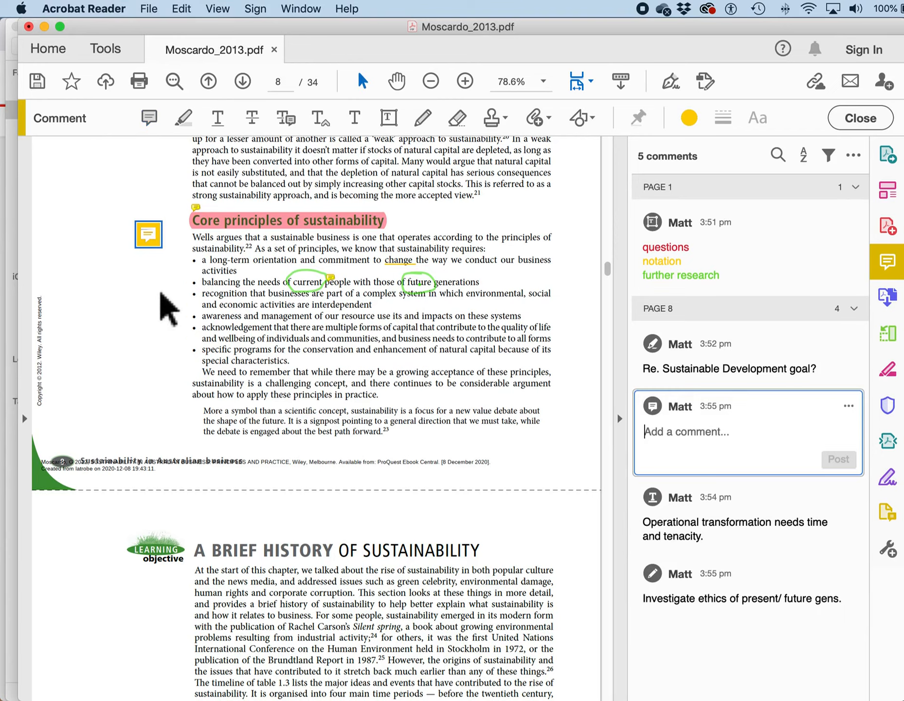
pyautogui.moveTo(152, 236); pyautogui.dragTo(552, 198)
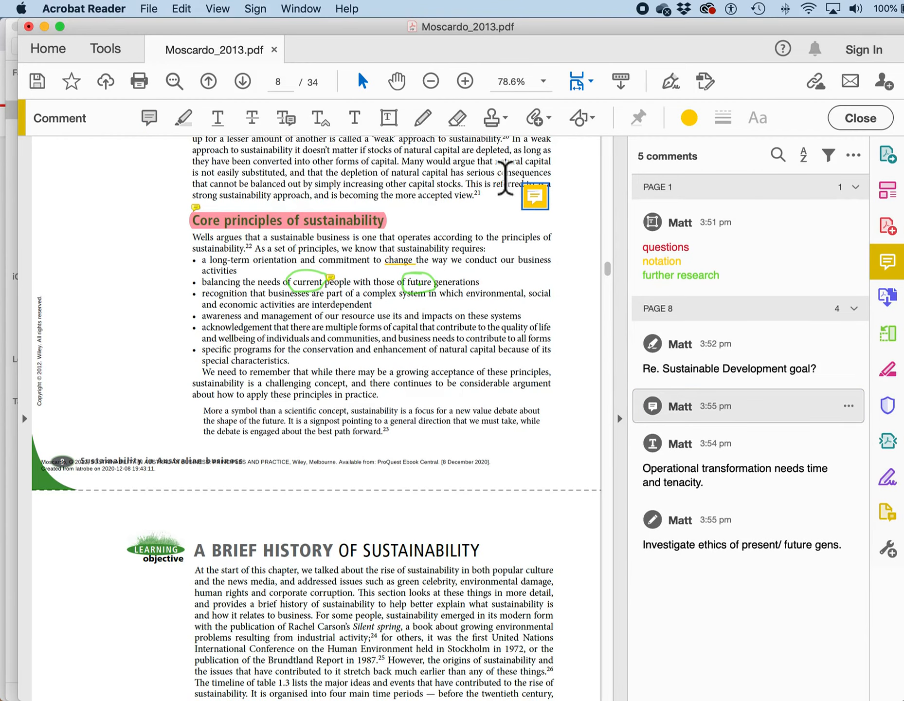
# Place an APPROVED stamp in the page margin beside the bullet points
pyautogui.click(504, 118)
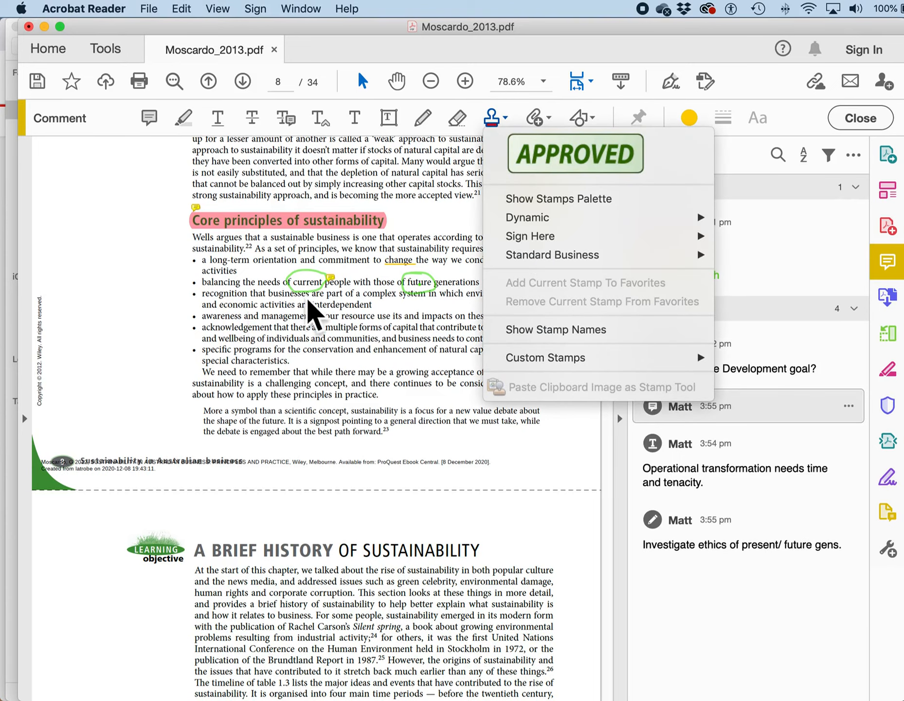
pyautogui.click(574, 176)
pyautogui.click(121, 293)
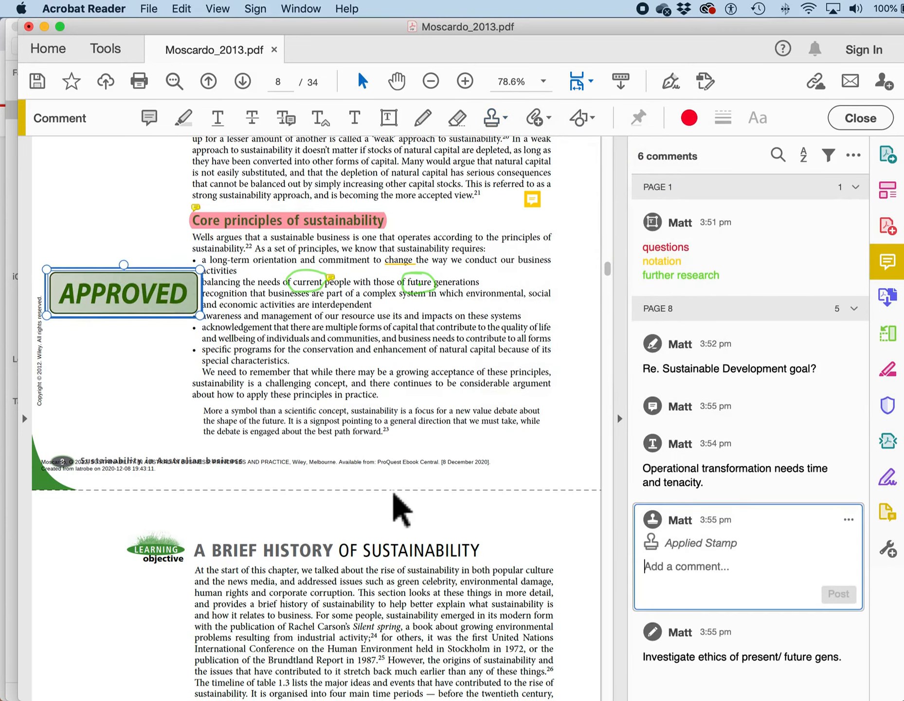
# Activate the Eraser tool and review the page 1 text, underline and pencil annotations by selecting their entries in the comments list
pyautogui.click(457, 118)
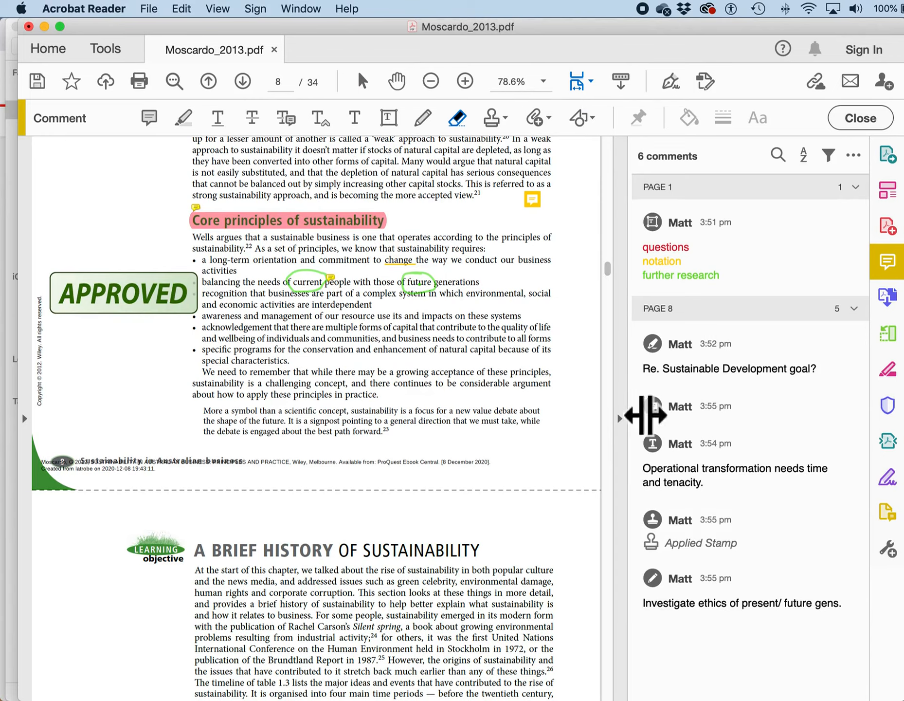
pyautogui.click(706, 487)
pyautogui.click(687, 267)
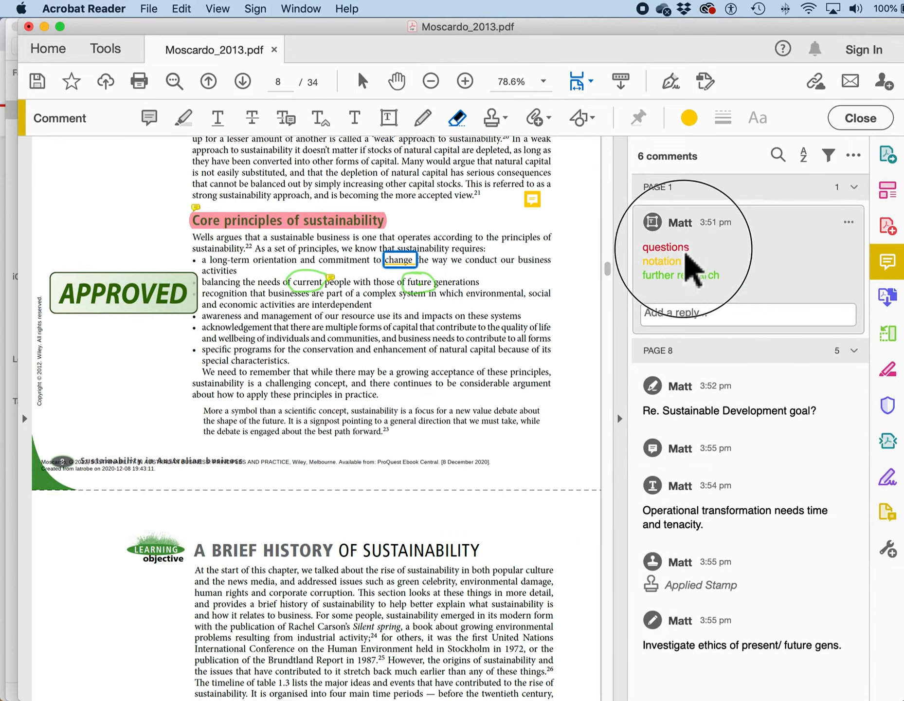
pyautogui.click(704, 521)
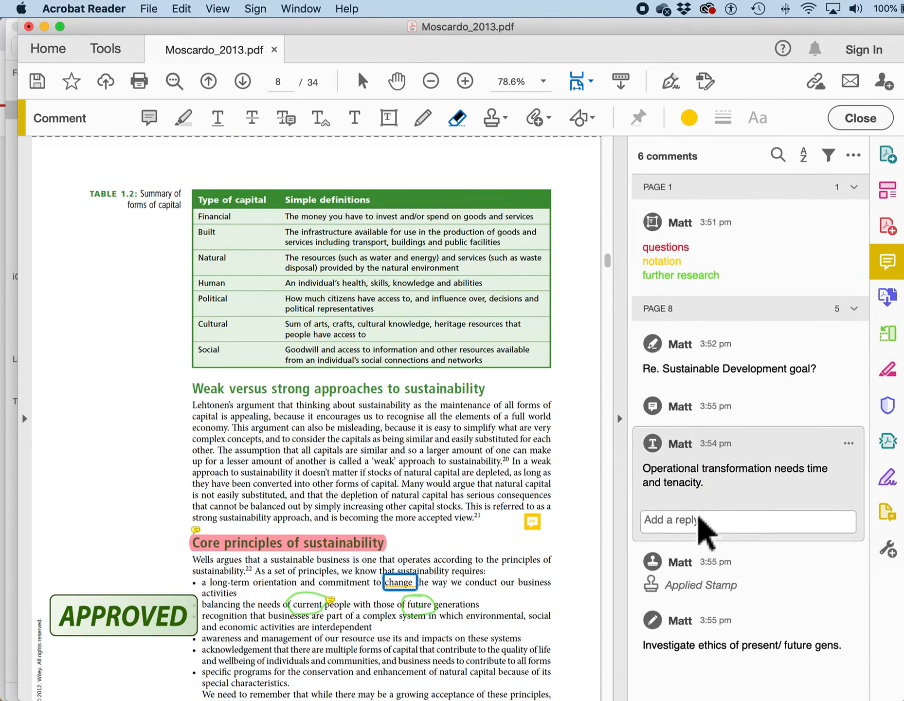
pyautogui.click(682, 633)
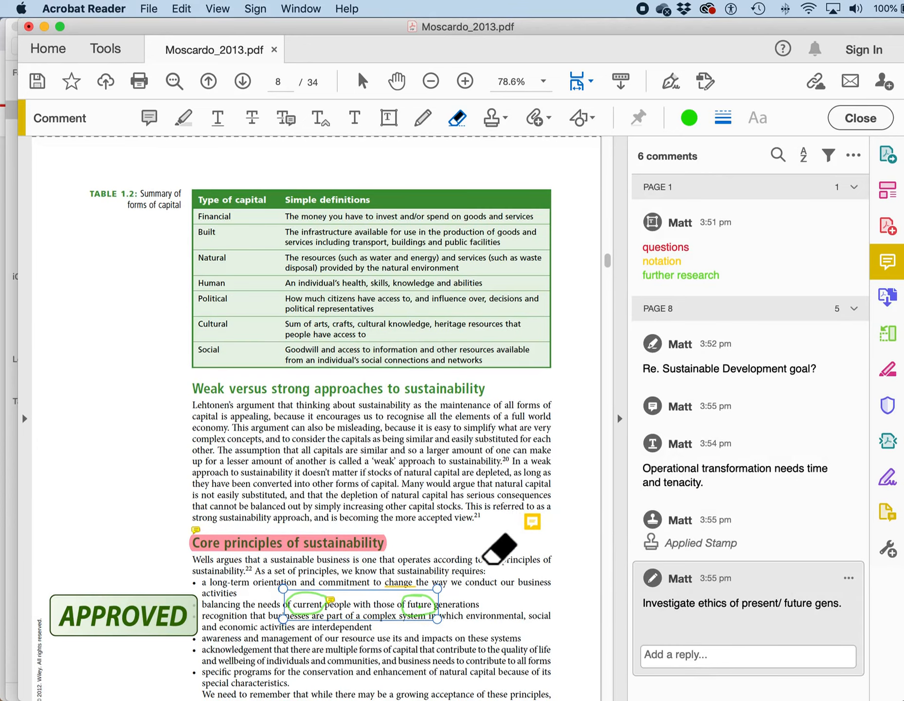
pyautogui.scroll(-3, 491, 555)
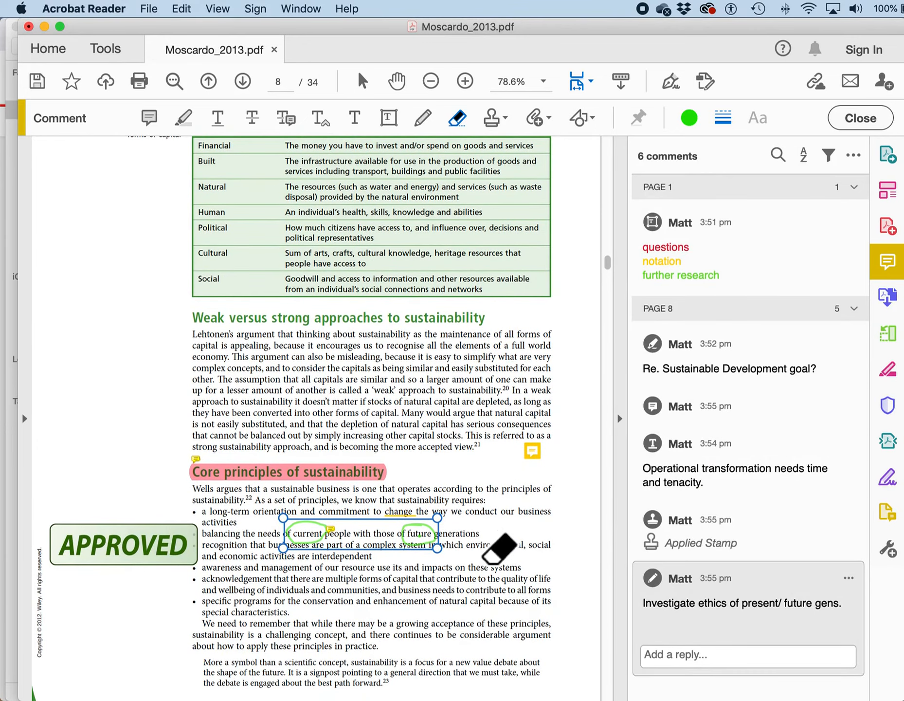